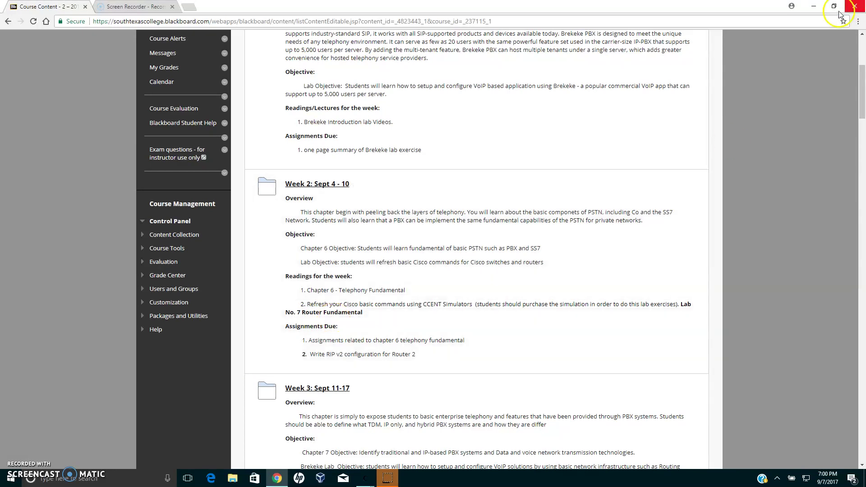
Step: Leave the browser for the lab manual and read Lab Exercise 1 on setting the Banner MOTD, then minimize the manual
click(814, 7)
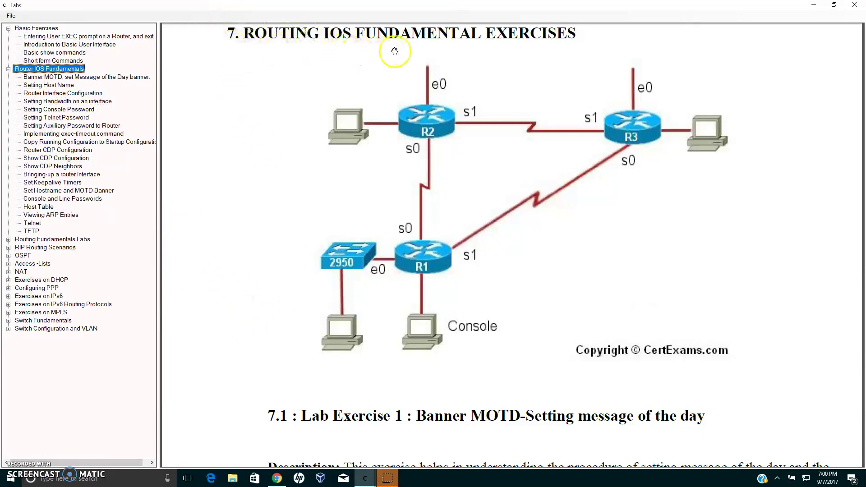
scroll(730, 233, down, 6)
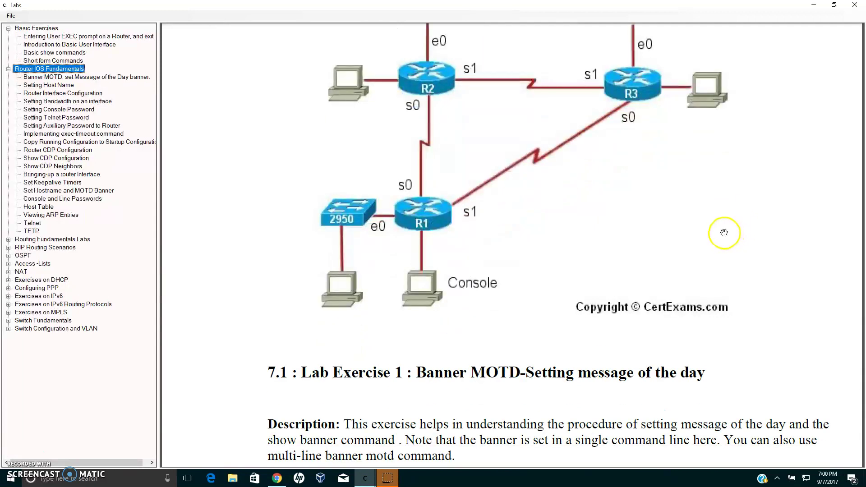
scroll(719, 231, down, 2)
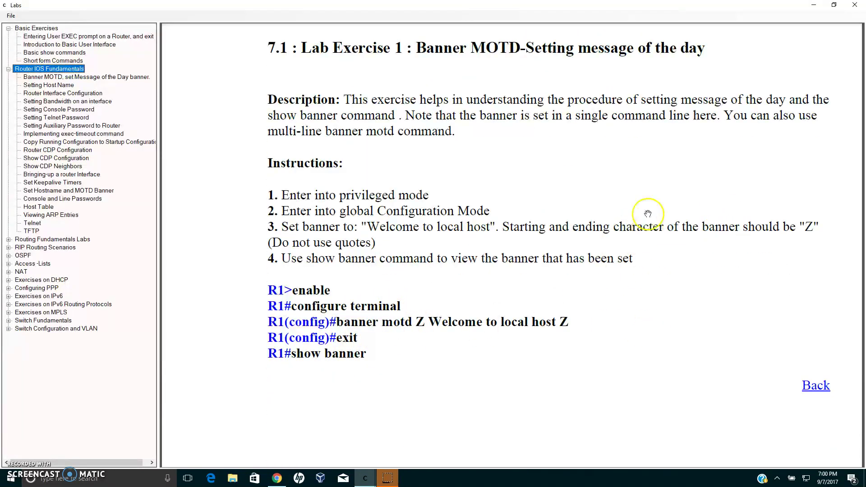
click(669, 181)
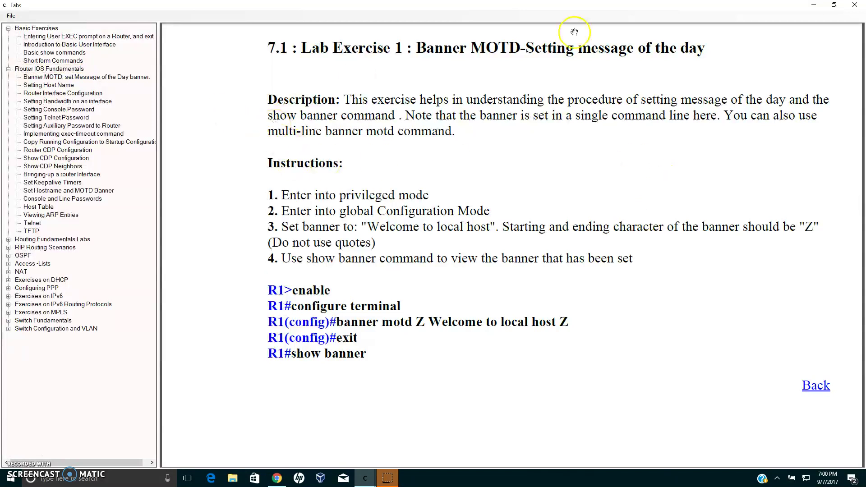
click(12, 17)
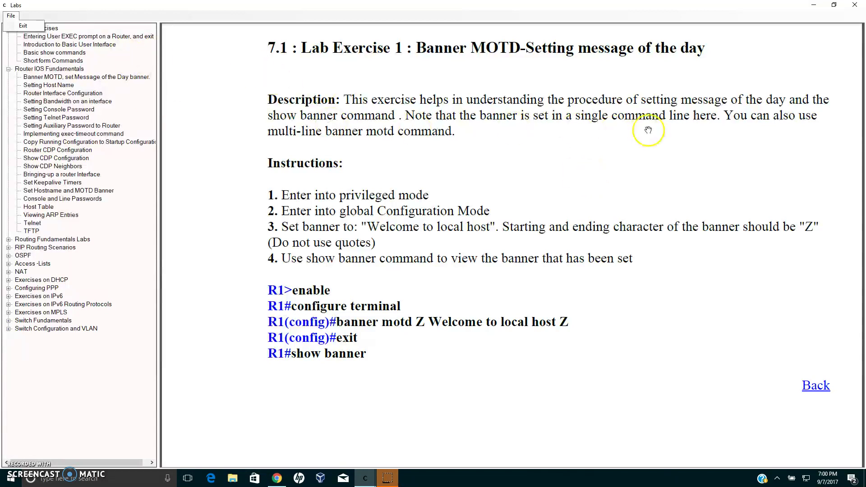
click(815, 6)
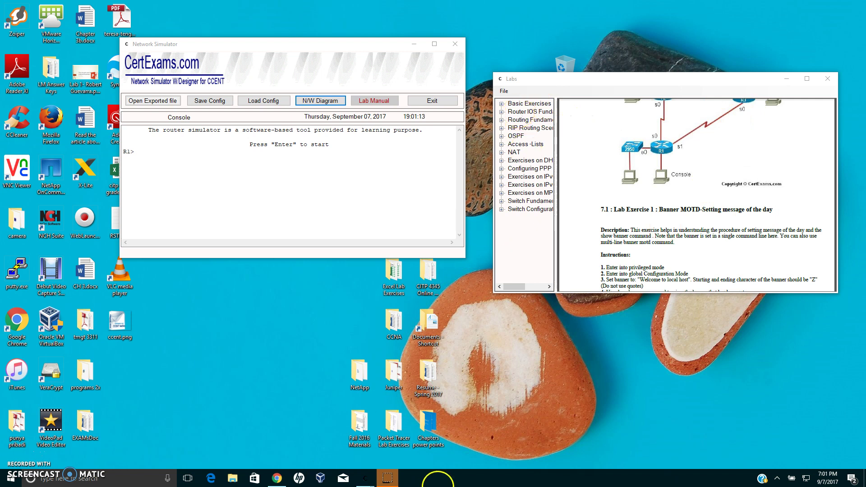
Step: Bring the already open Network Diagram window to the front and close it
mouse_move(364, 477)
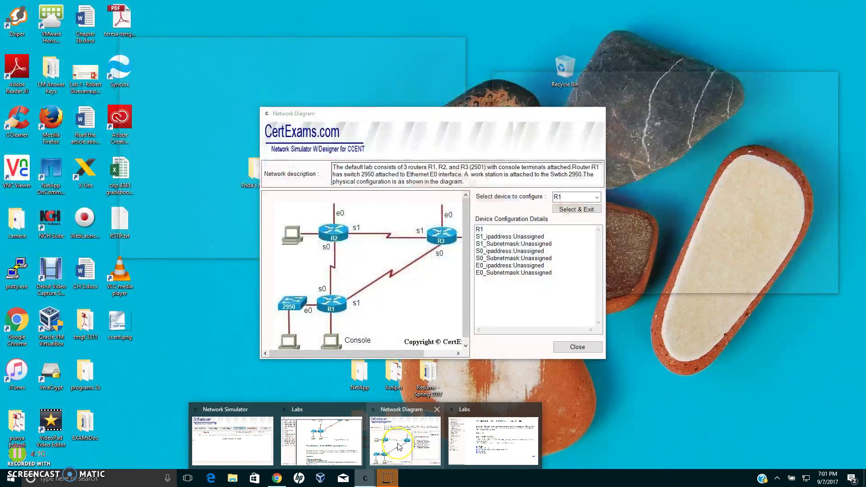
click(398, 447)
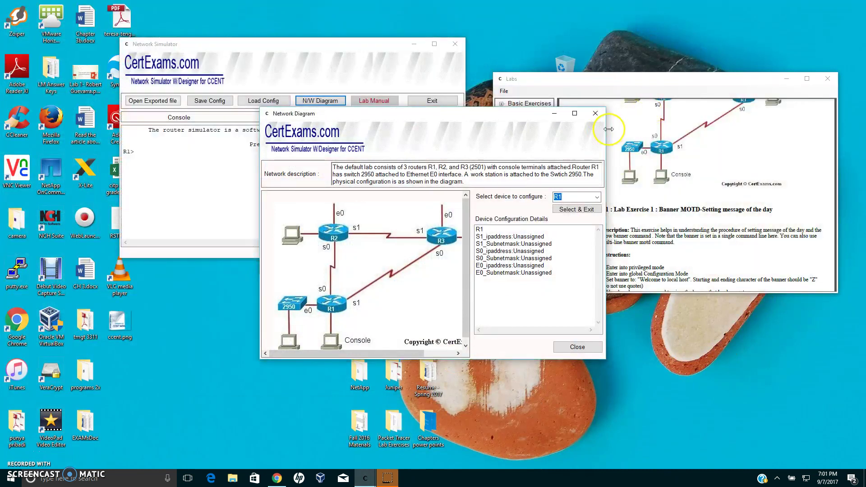
click(596, 113)
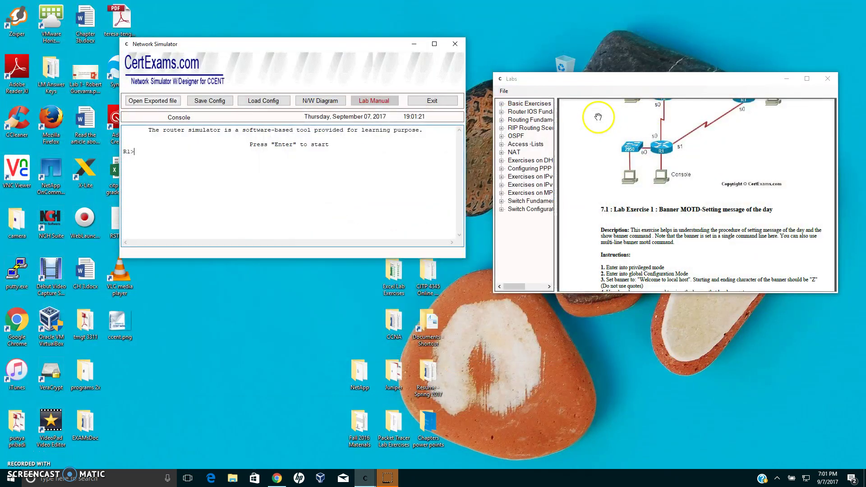
Step: Open Router IOS Fundamentals in the smaller lab manual window and show the Lab Exercise 1 instructions and commands
click(528, 111)
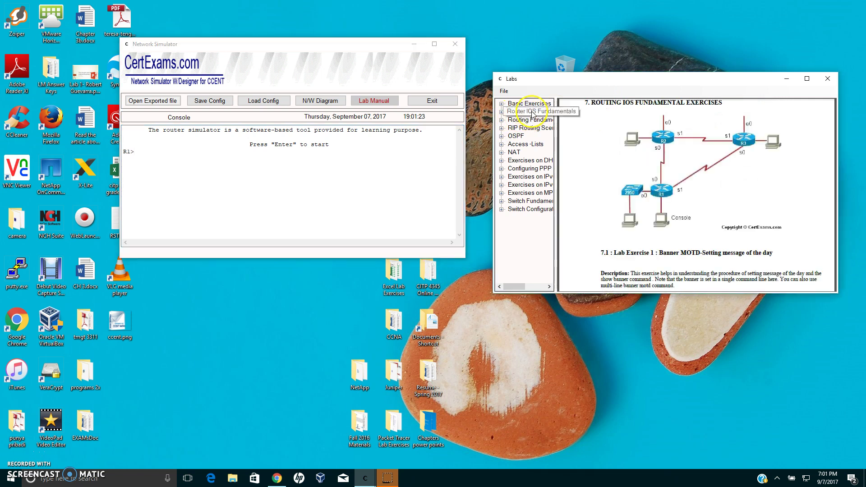
click(765, 117)
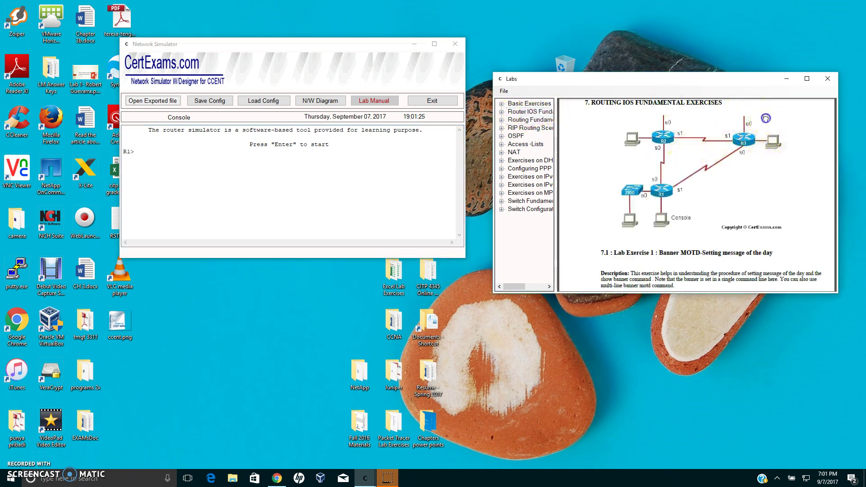
right_click(765, 118)
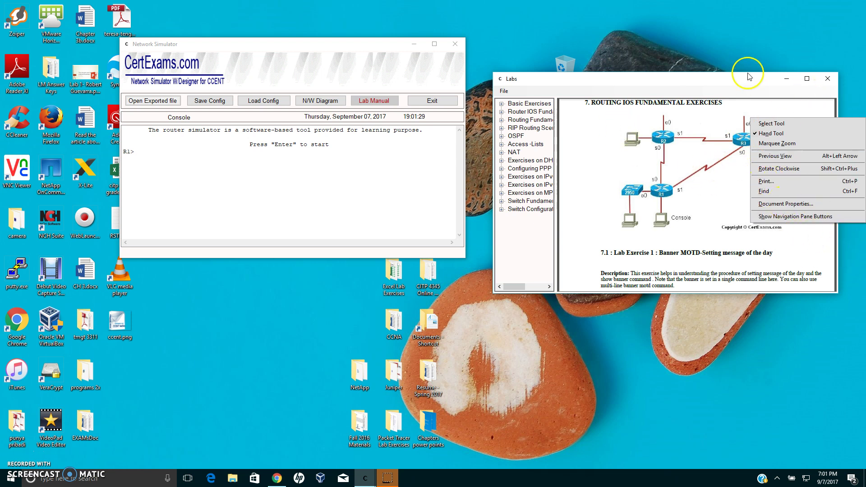
click(720, 46)
scroll(747, 194, down, 3)
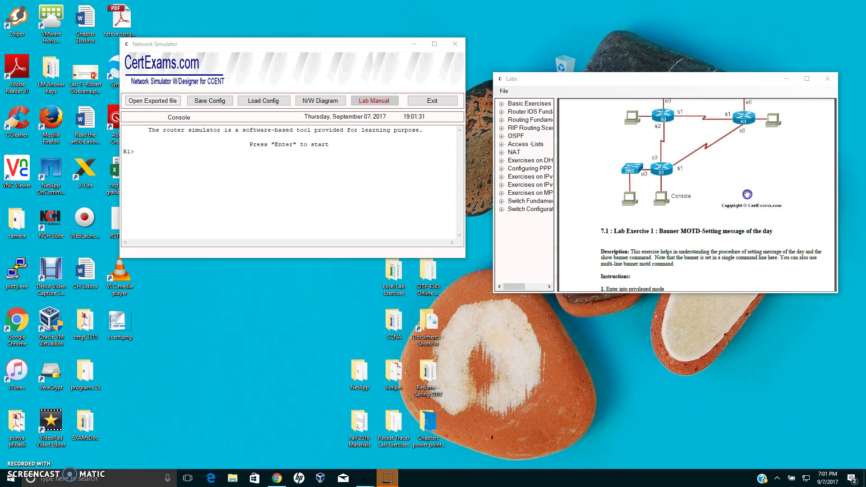
scroll(748, 194, down, 2)
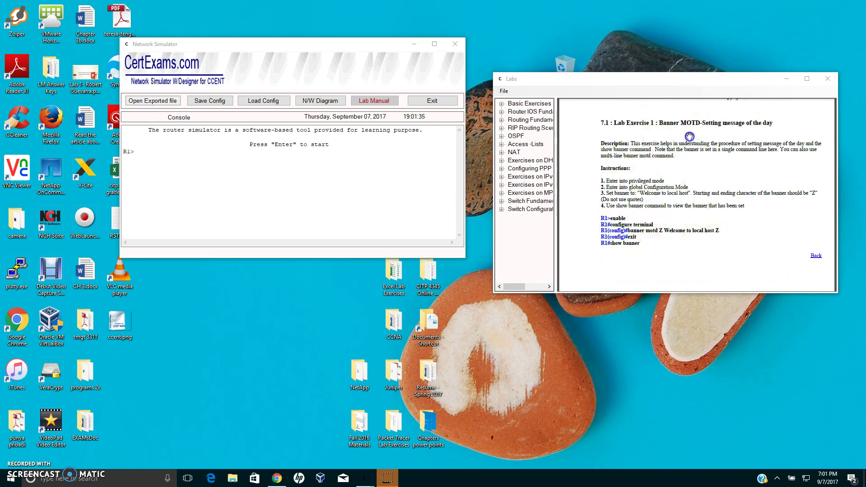
Step: View the simulator's network diagram of routers R1, R2 and R3 beside the lab instructions, and close it
click(355, 184)
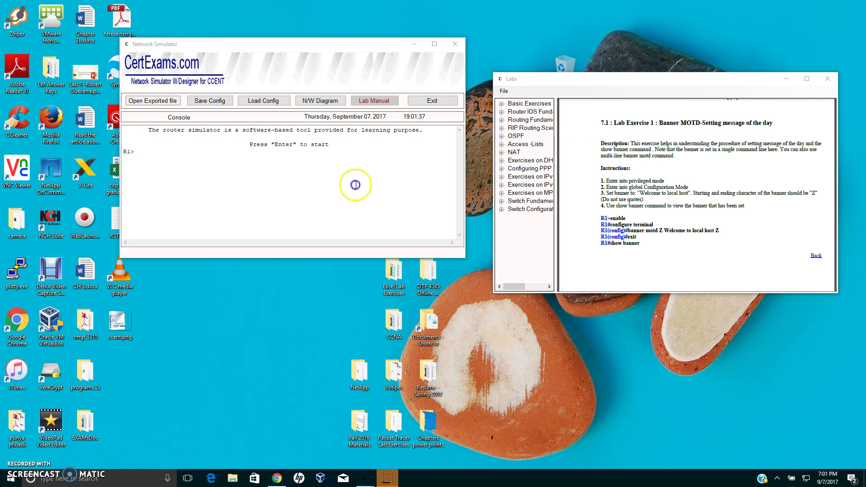
click(149, 152)
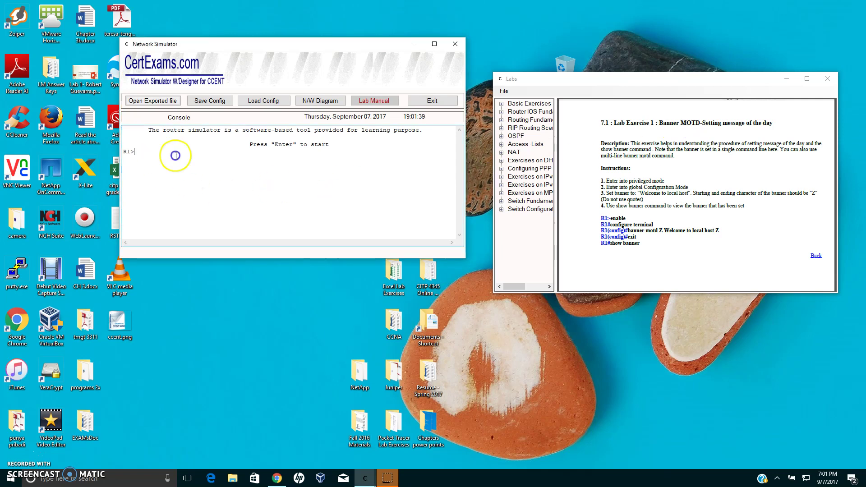
click(327, 103)
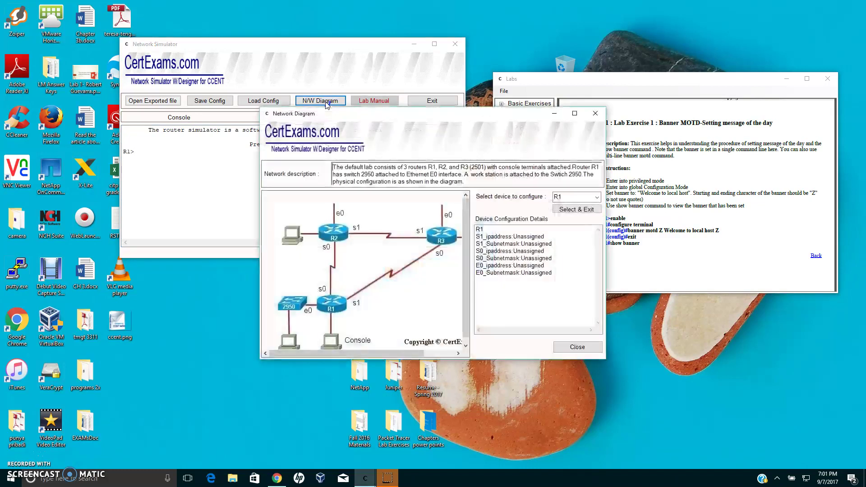
drag(465, 261, 465, 267)
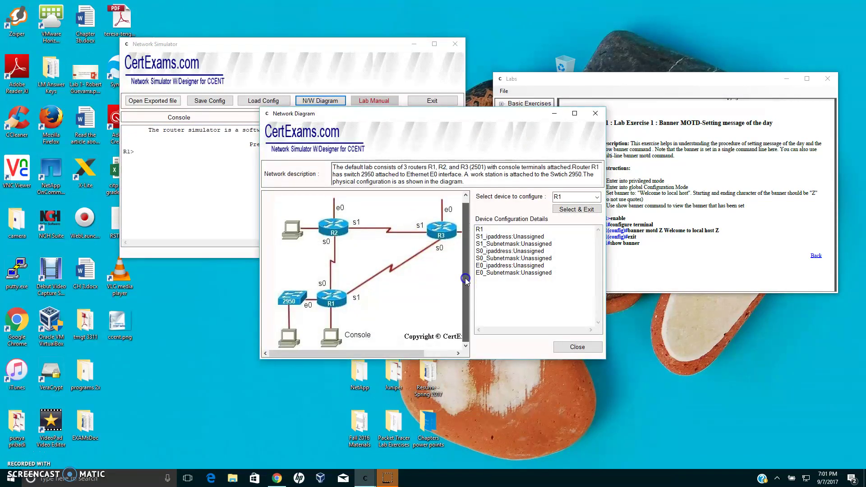
drag(481, 113, 456, 113)
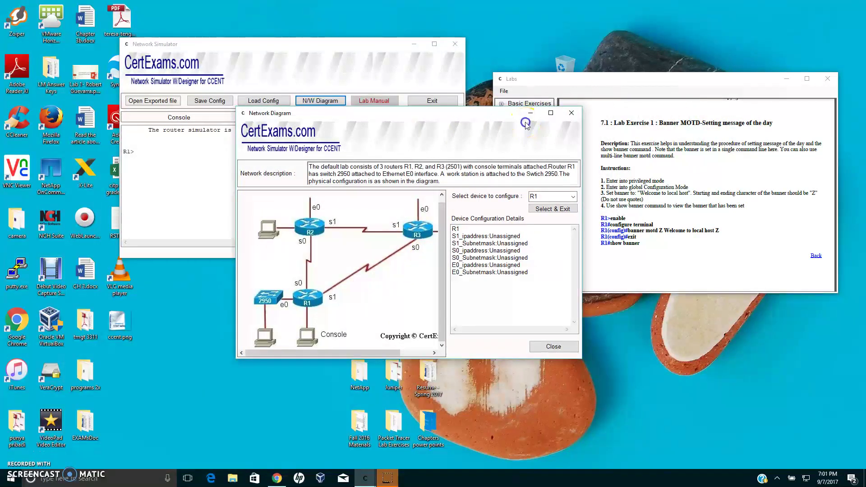
click(572, 114)
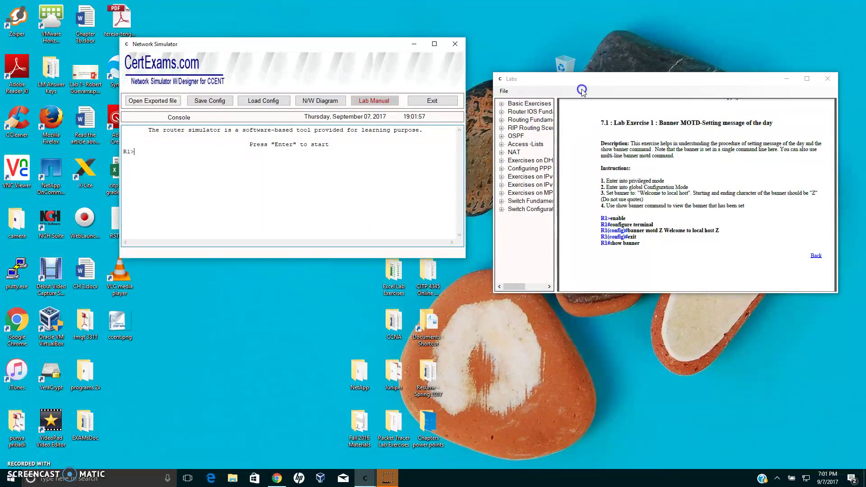
Step: Reopen the Router IOS Fundamentals section at the Banner MOTD commands and make the R1 console ready for input
click(529, 112)
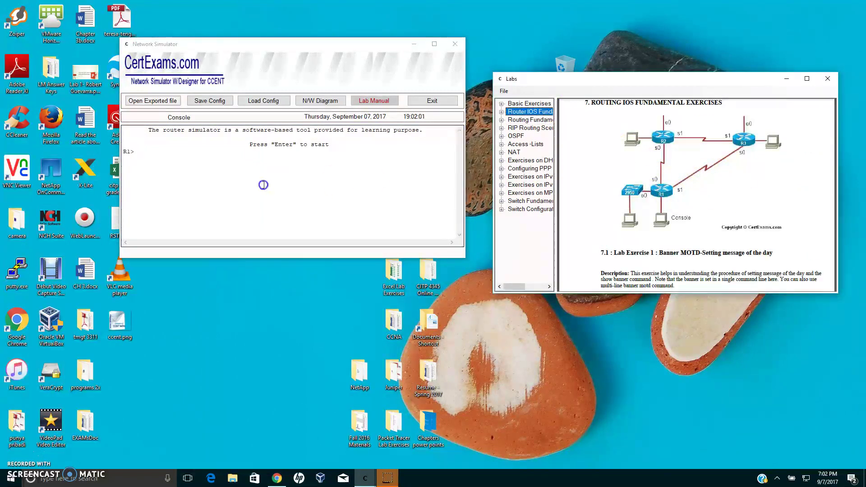
click(155, 161)
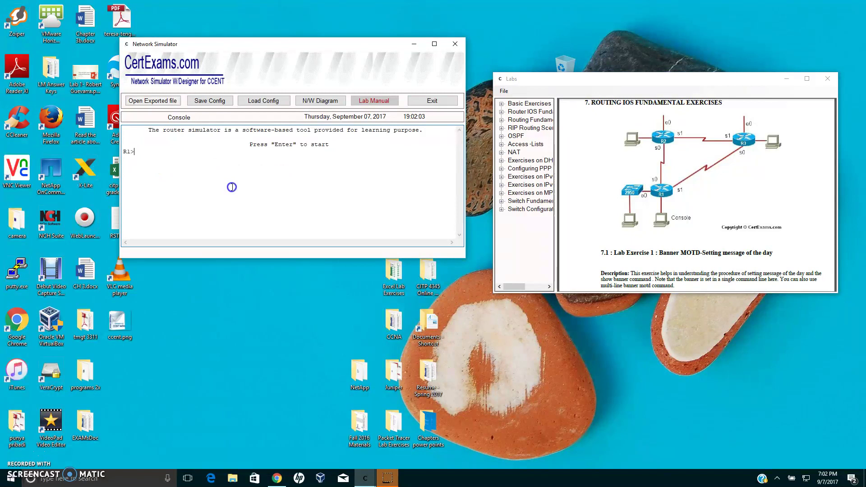
scroll(735, 179, down, 3)
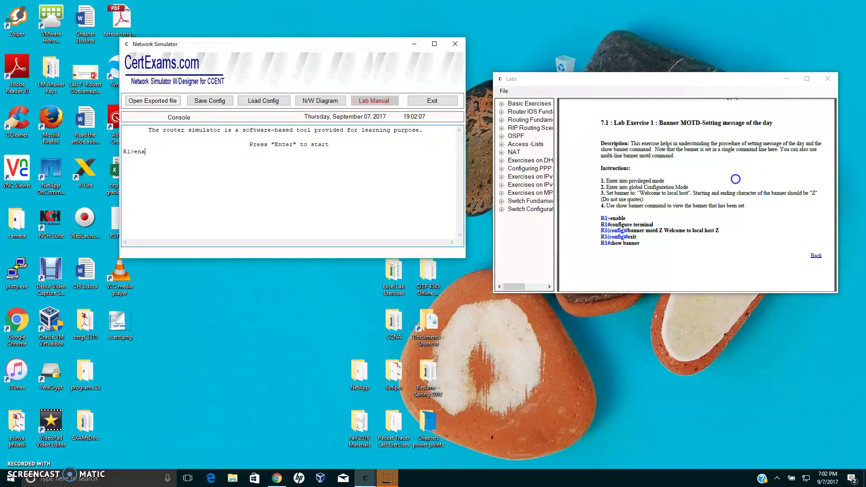
Step: Enter privileged mode with enable and global configuration mode with configure terminal on router R1
text(enable)
key(Return)
text(configura)
key(BackSpace)
text(e terminal)
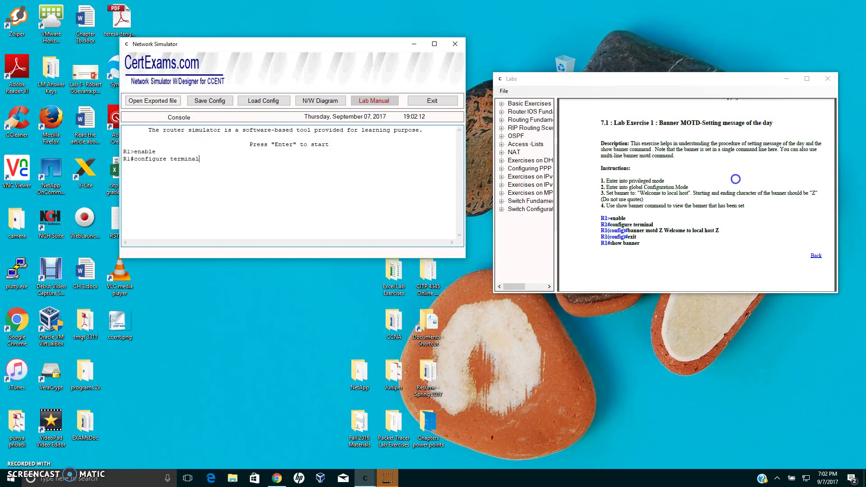
key(Return)
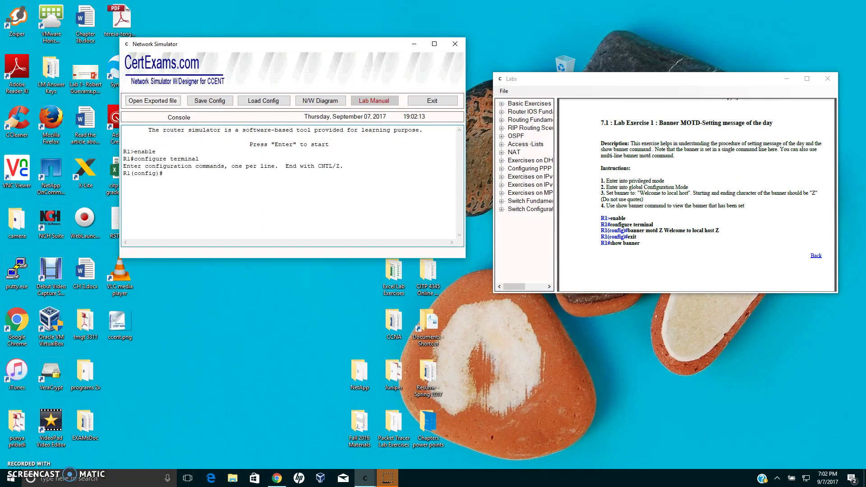
Step: Try to set R1's MOTD banner to "Bienvenidos...." and to "Bienvenidos" without delimiting characters
text(banner motd Bienvenidos....)
key(Return)
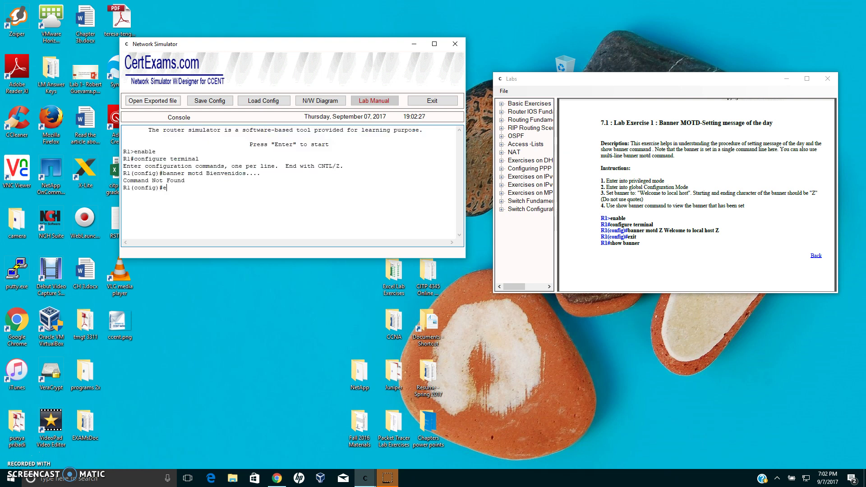
text(banner mo)
text(td Bienvenidos)
key(Return)
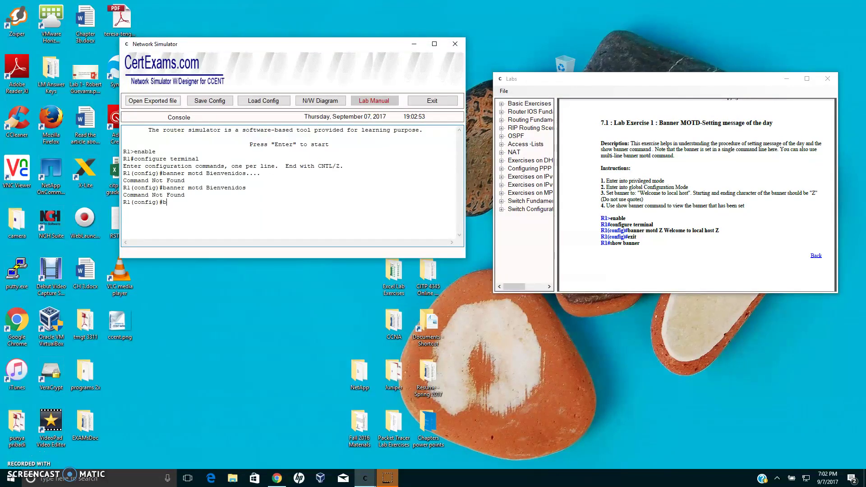
Step: Set R1's banner with the command "banner motd Z Welcome to local host Z"
text(motd Z WSelcom)
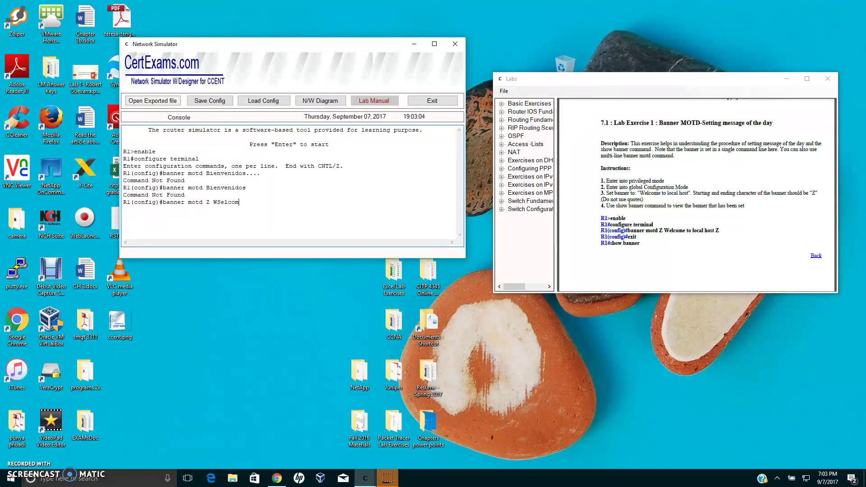
key(BackSpace)
text(elcome to local hot)
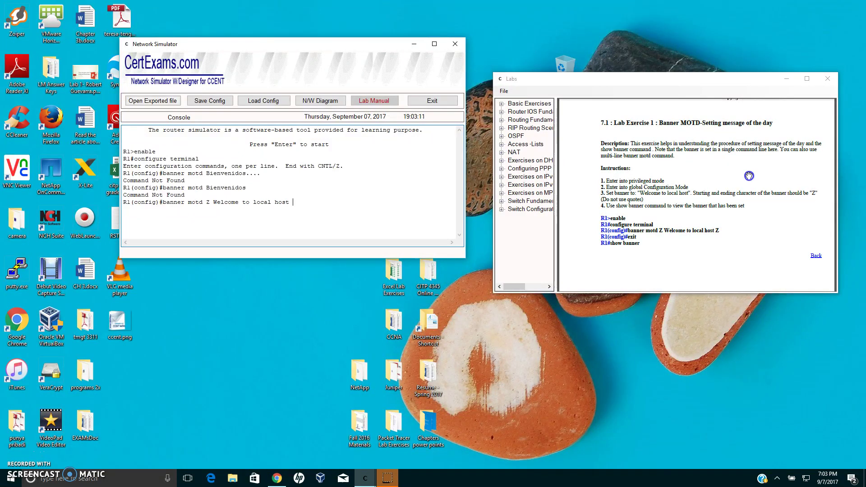
key(Return)
Step: Exit global configuration mode on R1 and display the configured banner with show banner
text(exit)
key(Return)
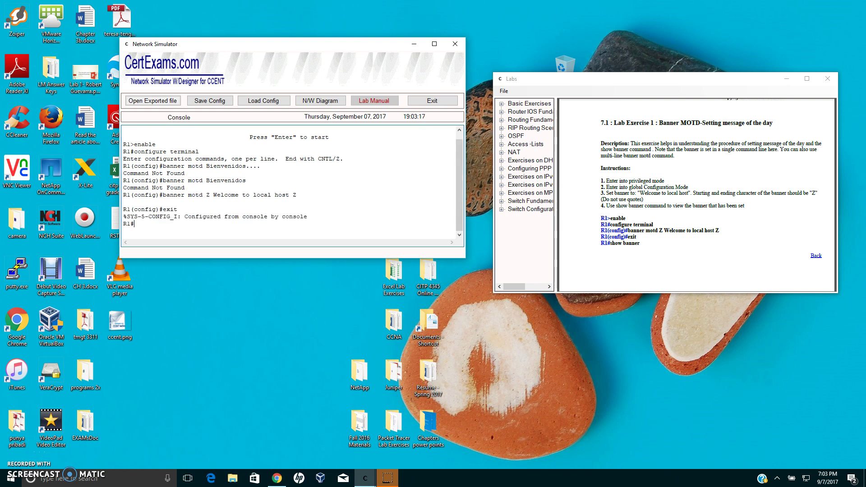
text(show banner)
key(Return)
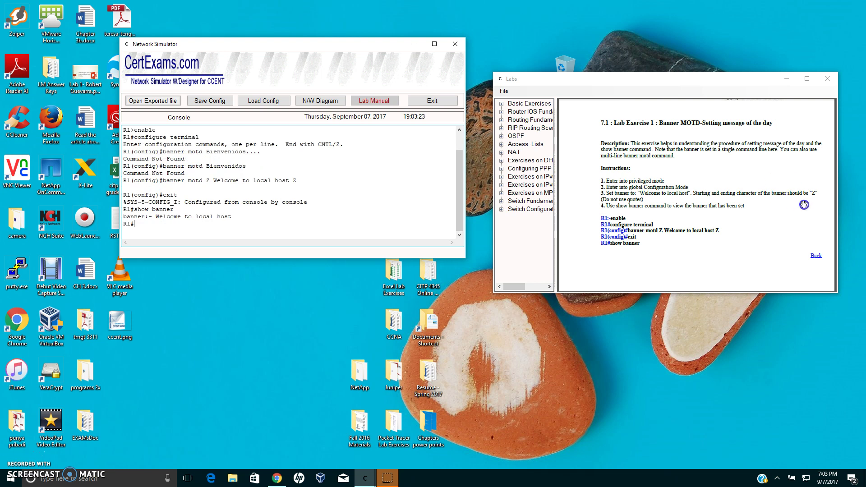
Step: Following Lab Exercise 2 in the manual, enter global configuration mode on R1 and set the router's hostname to cisco
scroll(798, 206, down, 3)
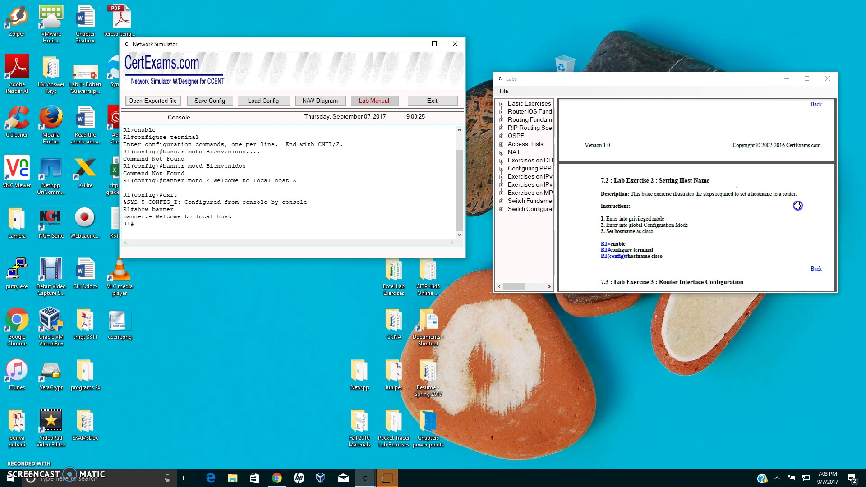
scroll(729, 233, down, 1)
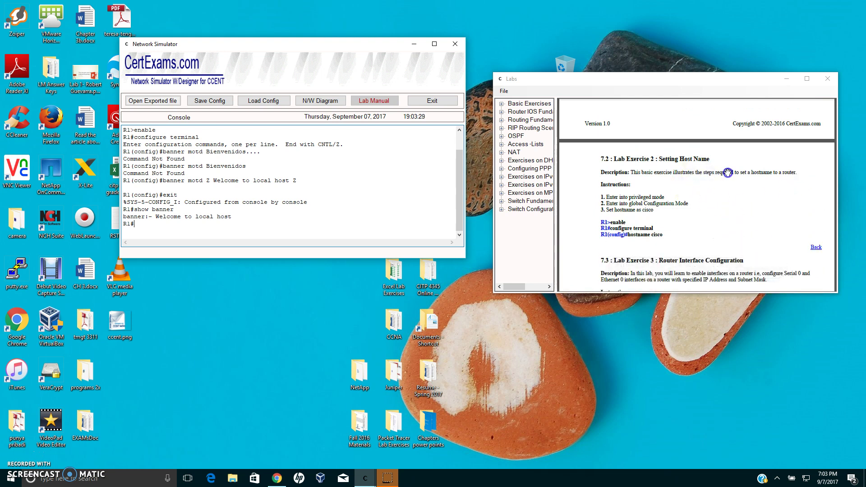
text(configure termian)
key(BackSpace)
key(BackSpace)
text(nal)
key(Return)
text(hostname ci)
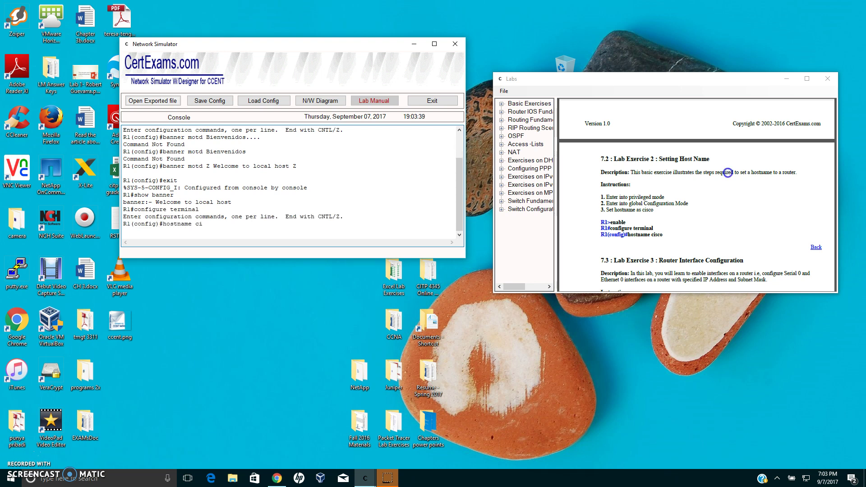
text(sco)
key(Return)
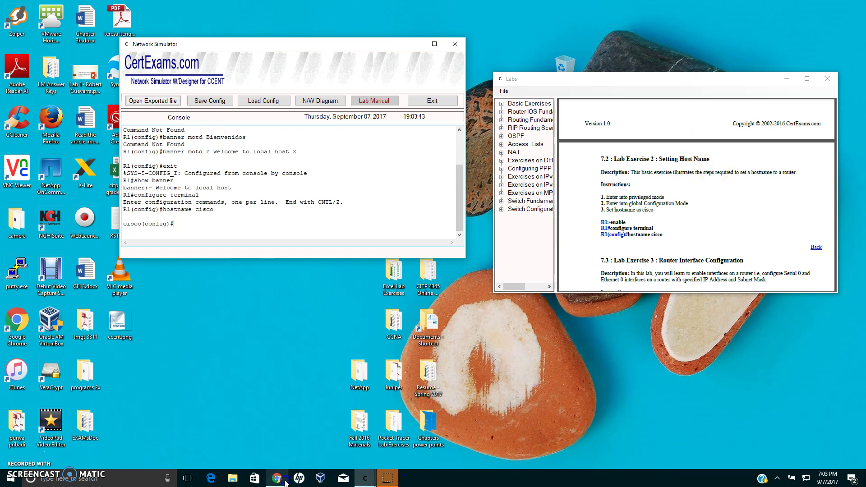
Step: Switch to Chrome to check the Week 2 readings and lab assignment on the Blackboard course page, and return to the simulator
mouse_move(277, 479)
click(282, 460)
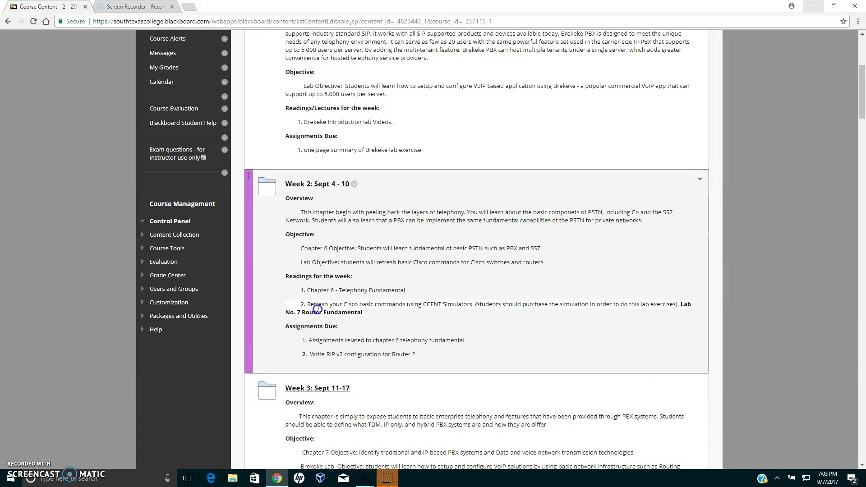
click(813, 7)
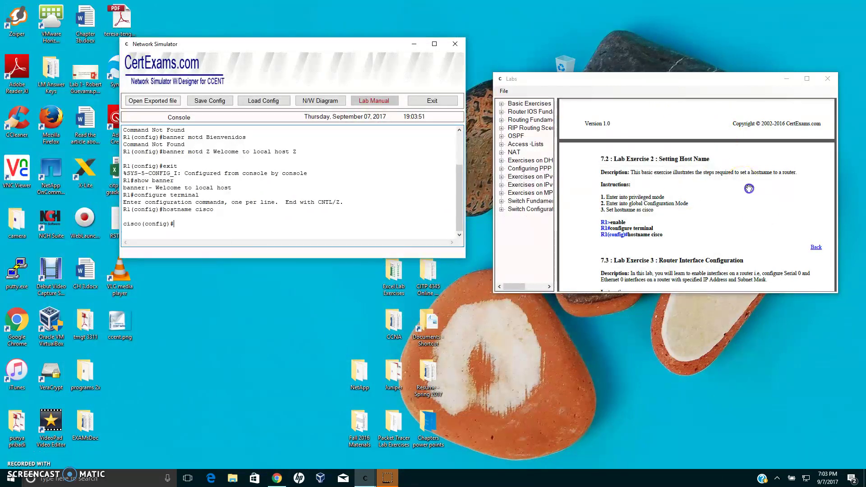
Step: Maximize the lab manual and save it as CCENT-DemoManual.pdf in the Documents folder
click(807, 79)
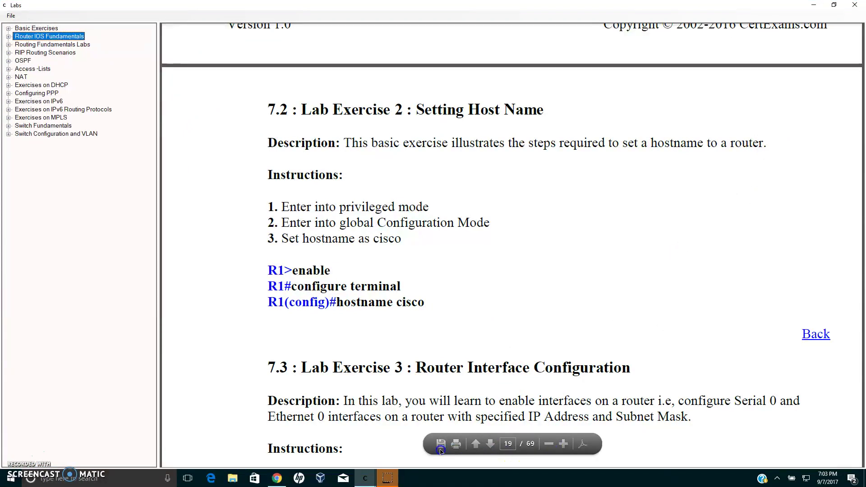
click(442, 446)
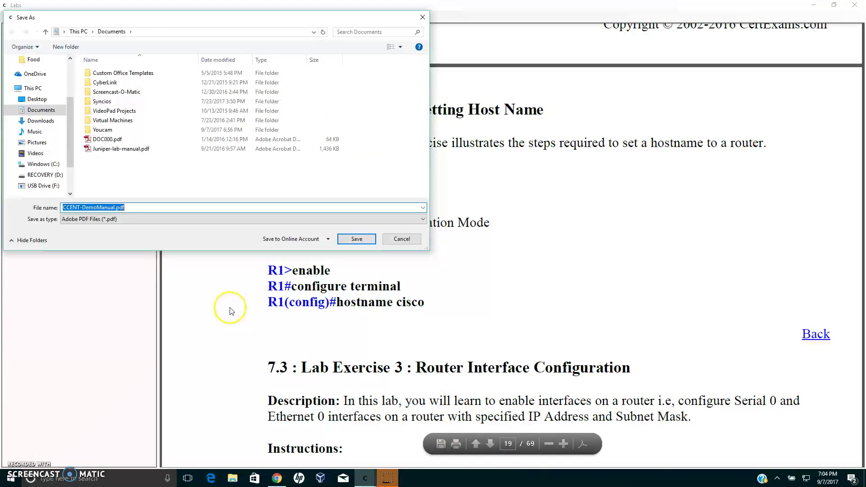
click(357, 240)
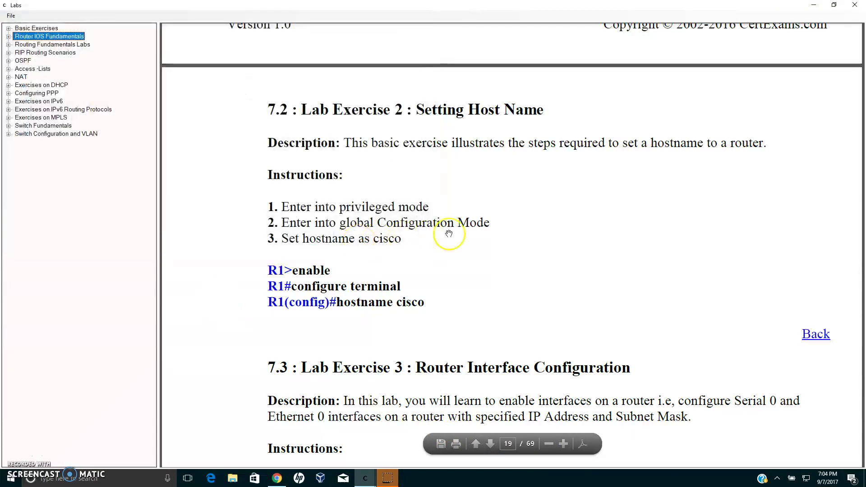
Step: Look through Lab Exercise 3 on router interface configuration in the manual, and minimize the manual to return to the router console
scroll(494, 236, down, 3)
scroll(494, 237, down, 6)
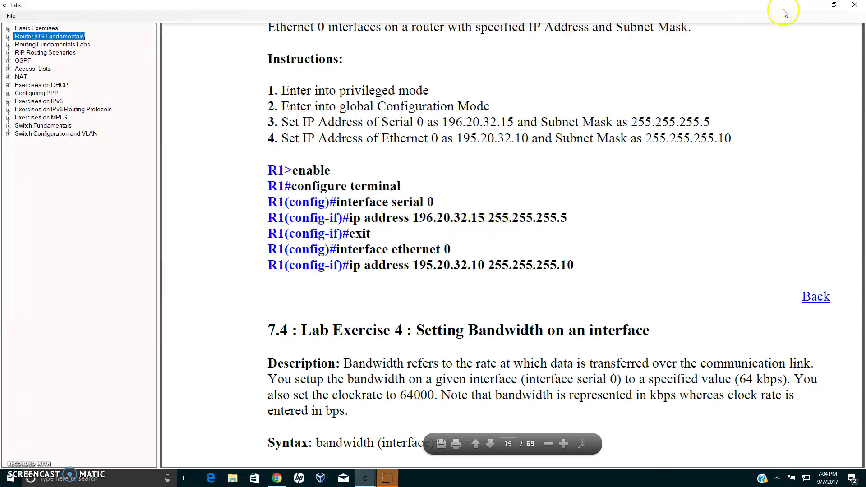
click(816, 5)
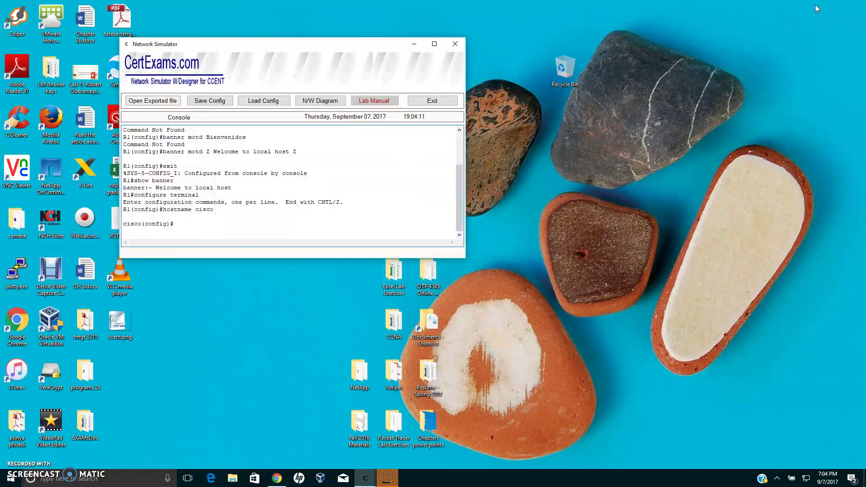